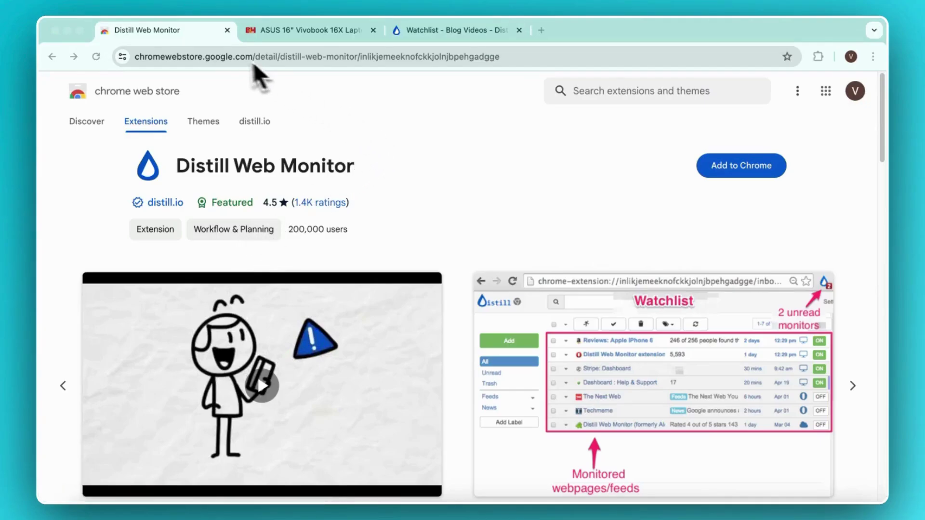
Add Distill Web Monitor to Chrome from its Web Store page and confirm installing the extension.
click(246, 58)
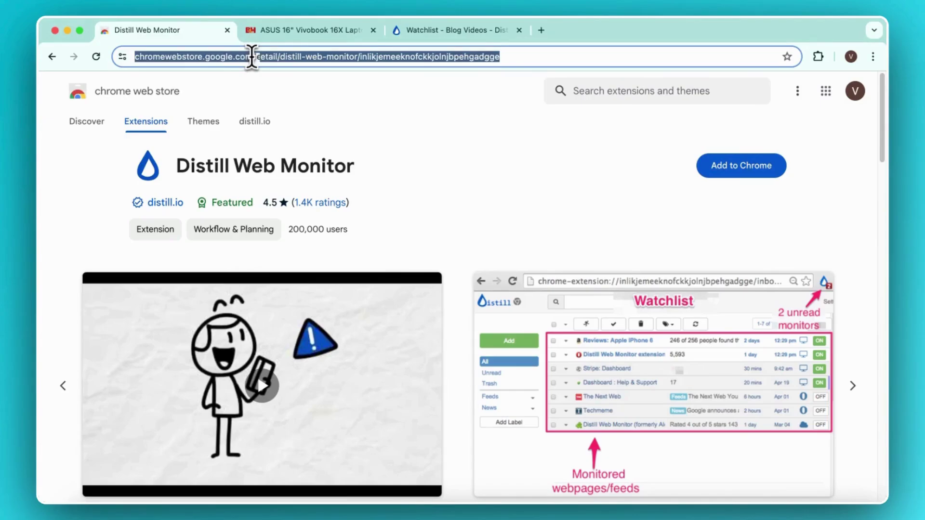
click(251, 57)
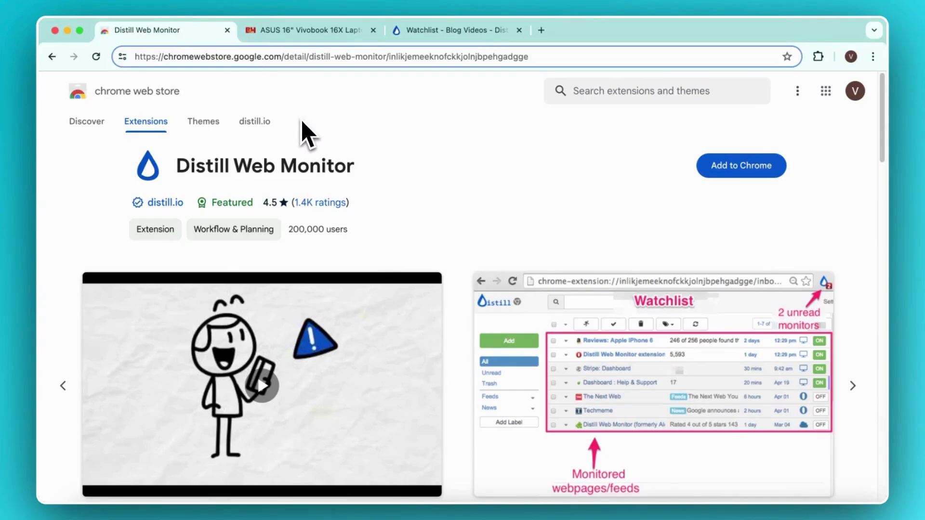
drag(283, 57, 182, 46)
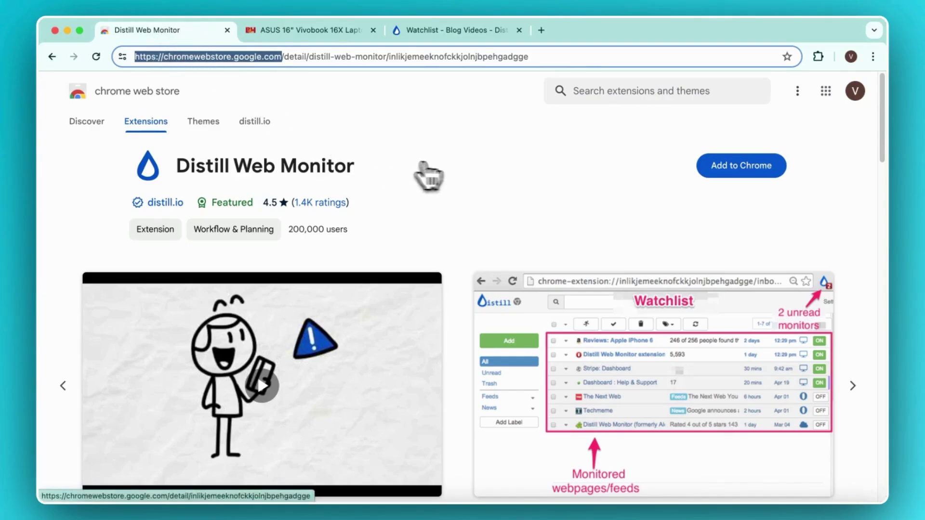
drag(428, 176, 465, 177)
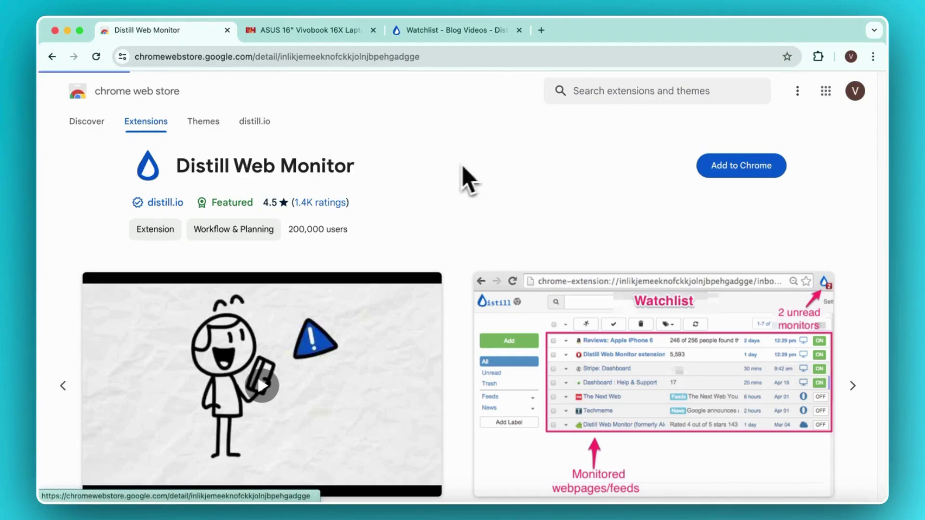
click(727, 168)
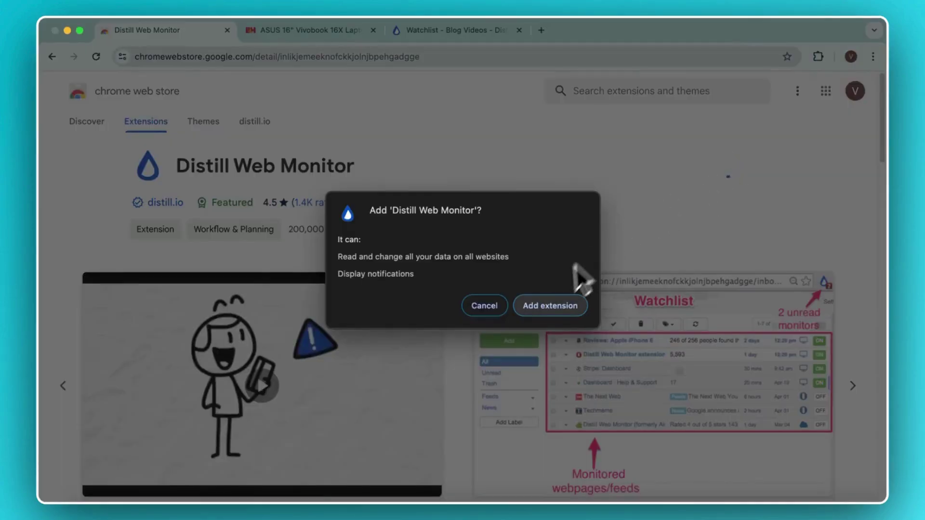
click(549, 306)
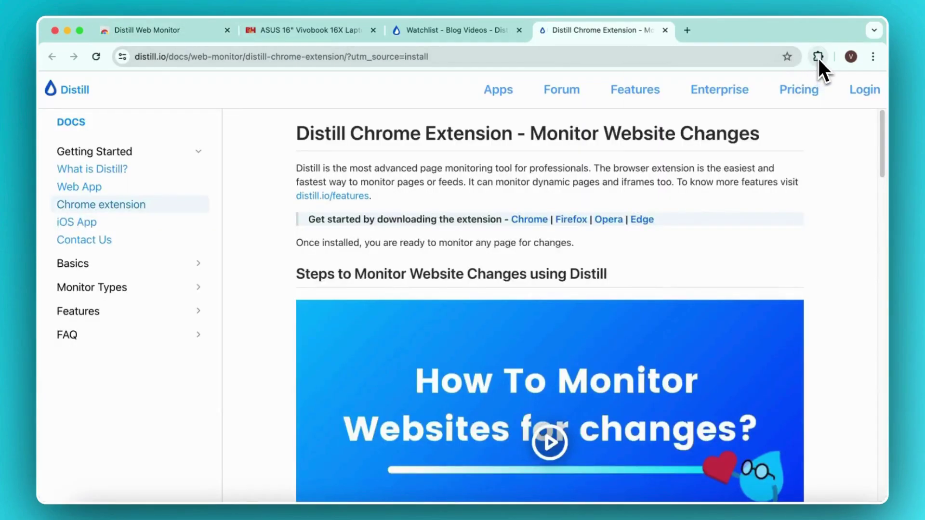
Pin Distill Web Monitor from the Extensions menu so its icon stays on the toolbar.
click(817, 56)
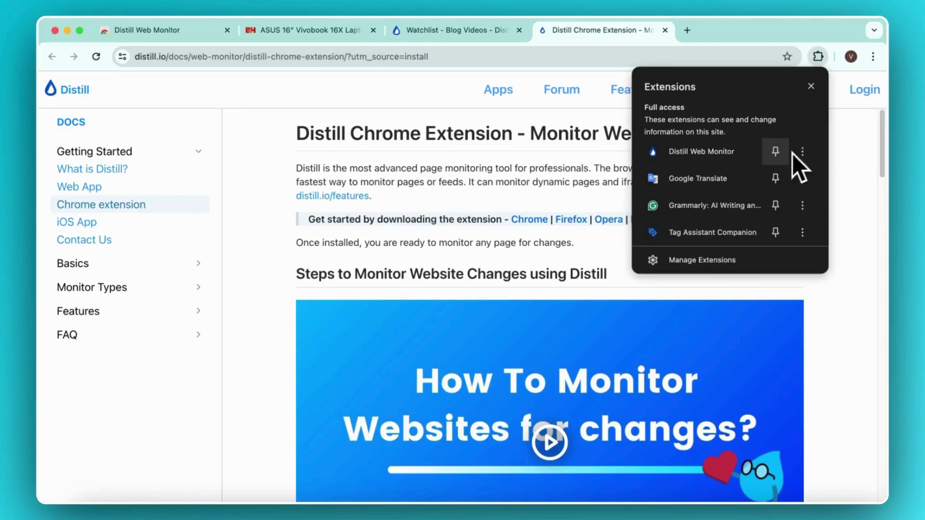
click(775, 153)
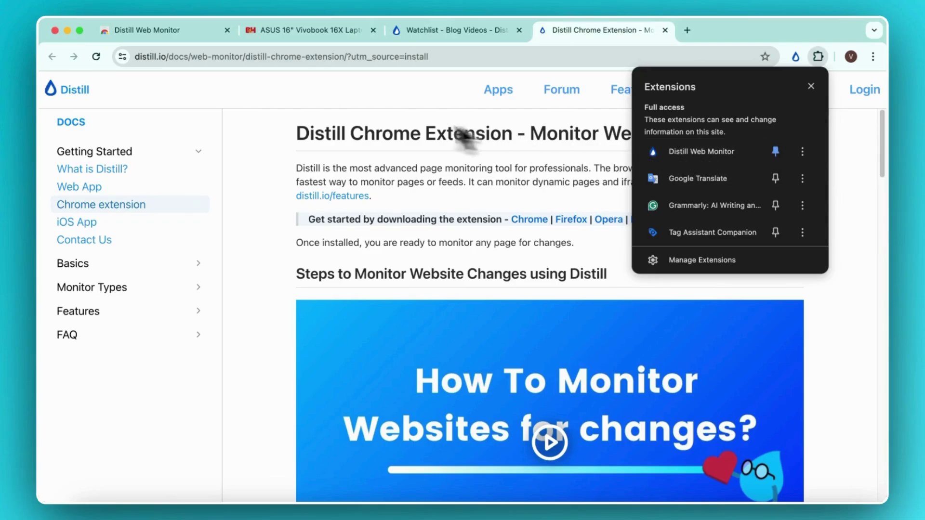
On the B&H ASUS Vivobook 16X page, start Distill's Monitor parts of page selector.
click(312, 34)
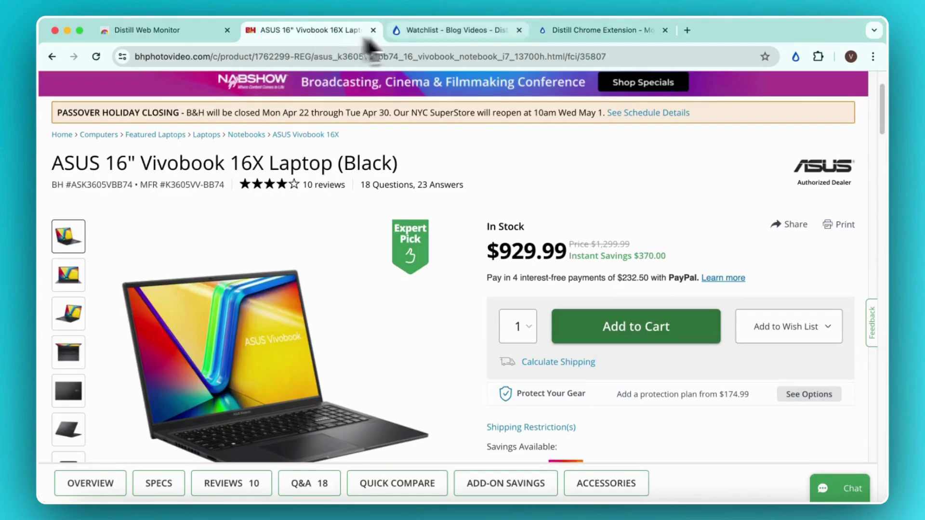
click(795, 57)
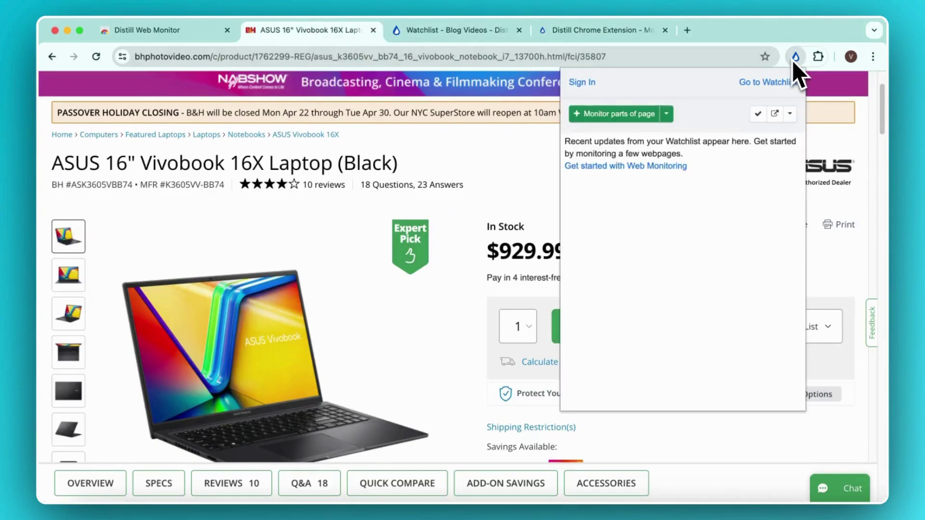
click(667, 115)
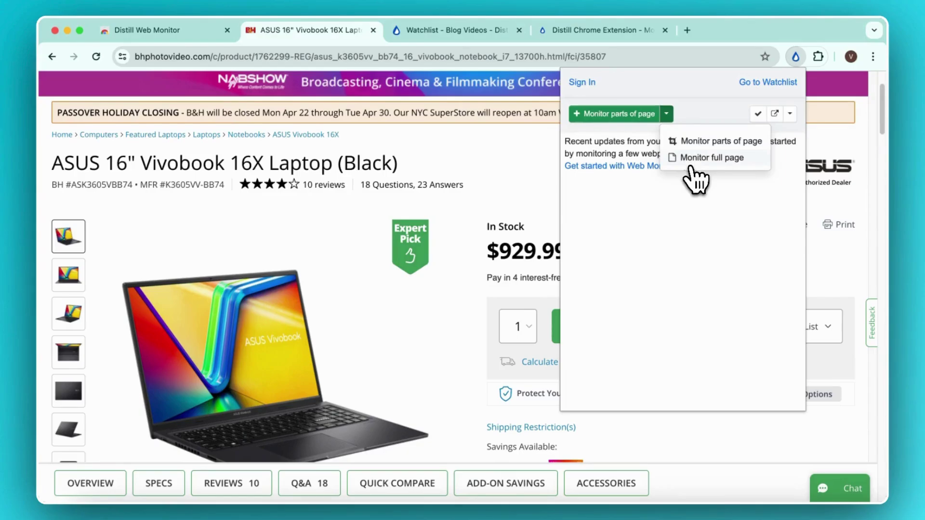
click(694, 142)
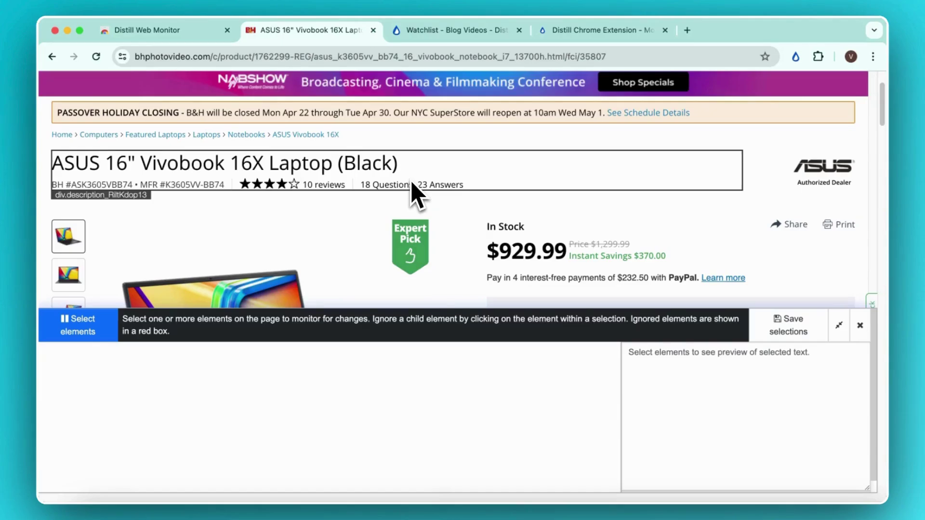
Select the $929.99 price element and save it as the monitor's selection.
click(523, 251)
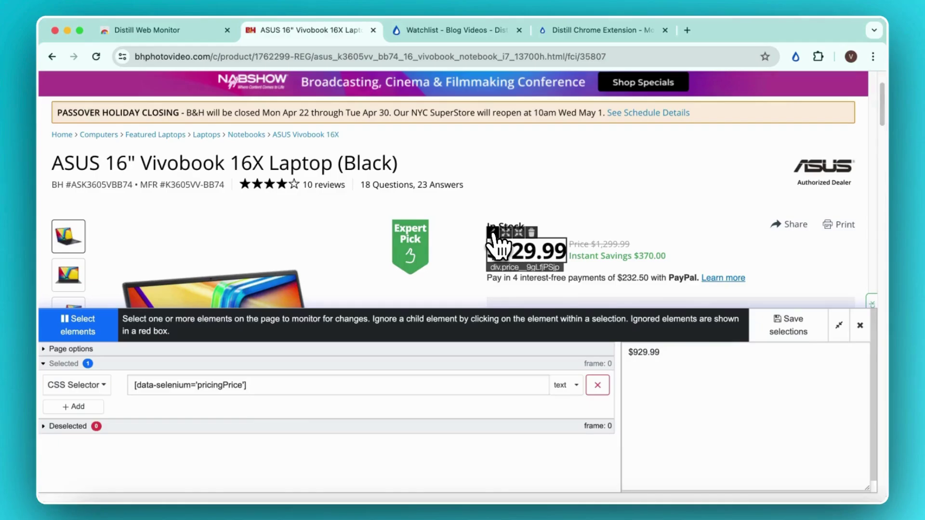
click(492, 233)
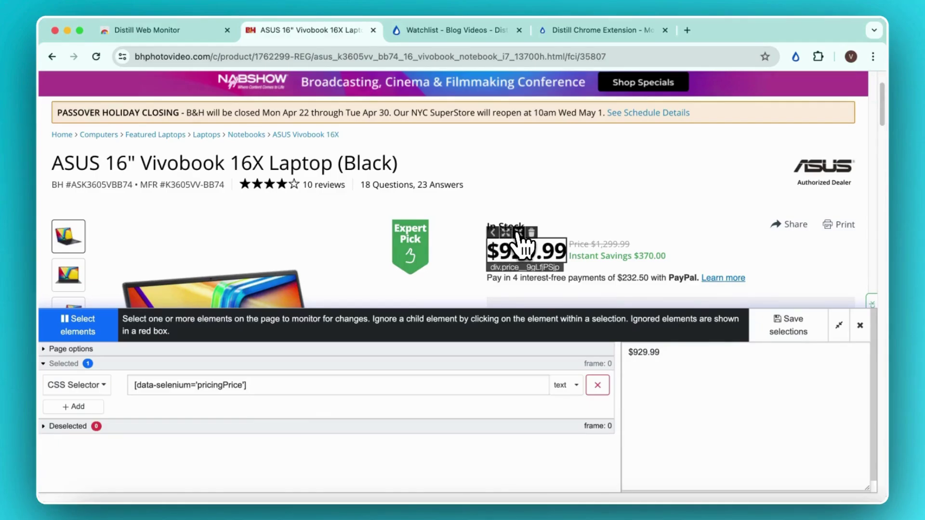
click(506, 233)
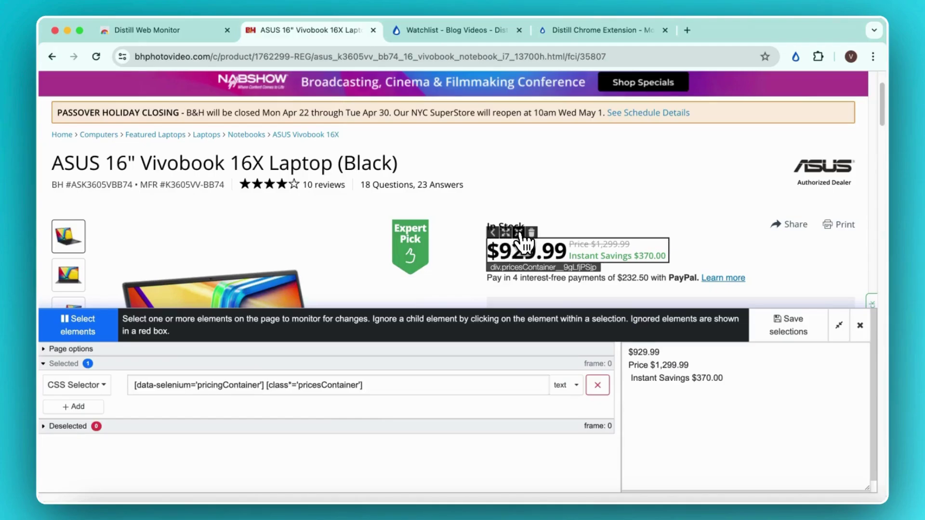
click(518, 233)
click(531, 233)
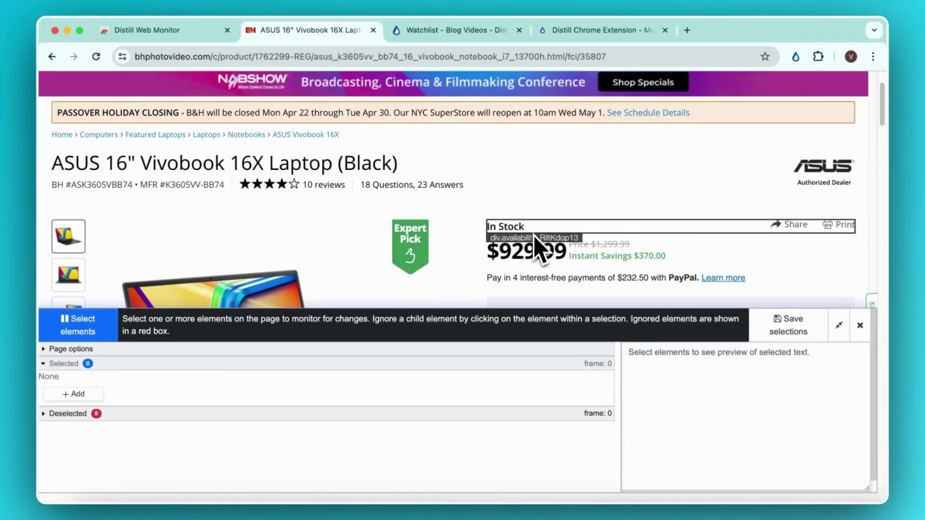
click(522, 255)
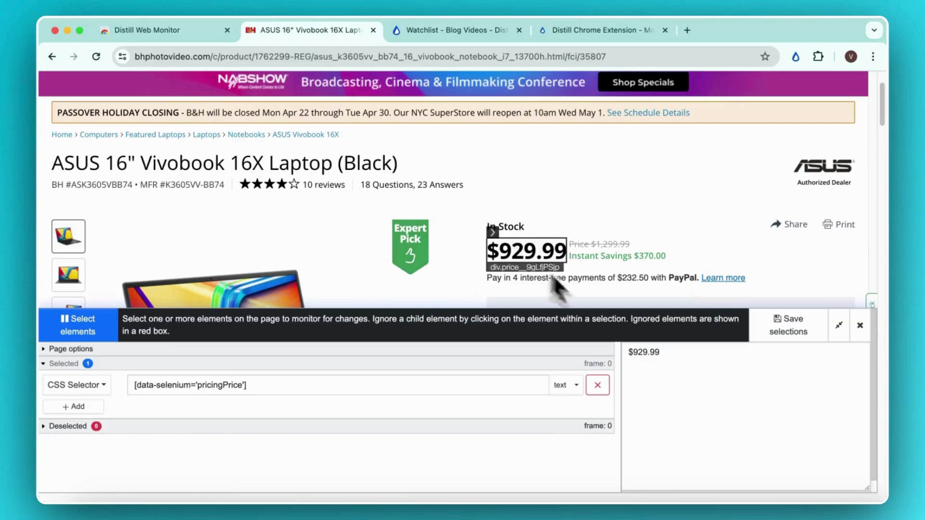
drag(660, 353, 616, 355)
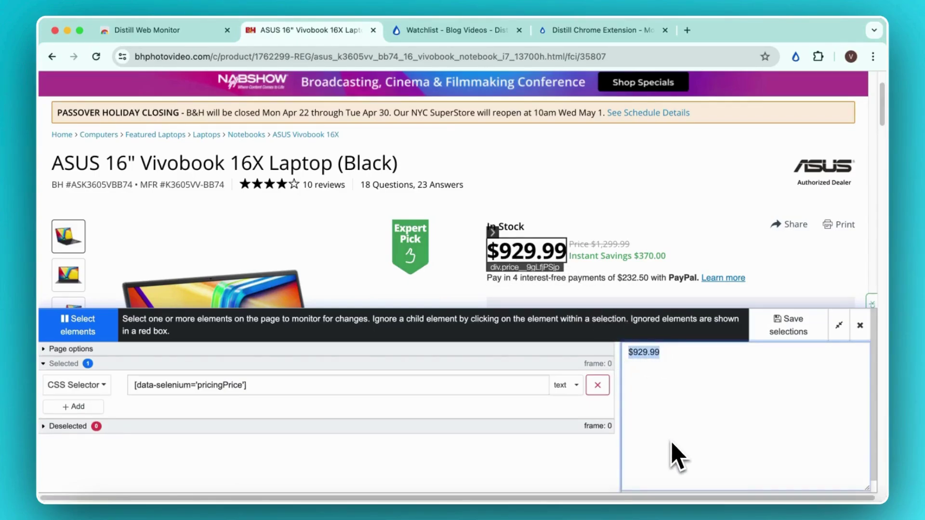
click(790, 332)
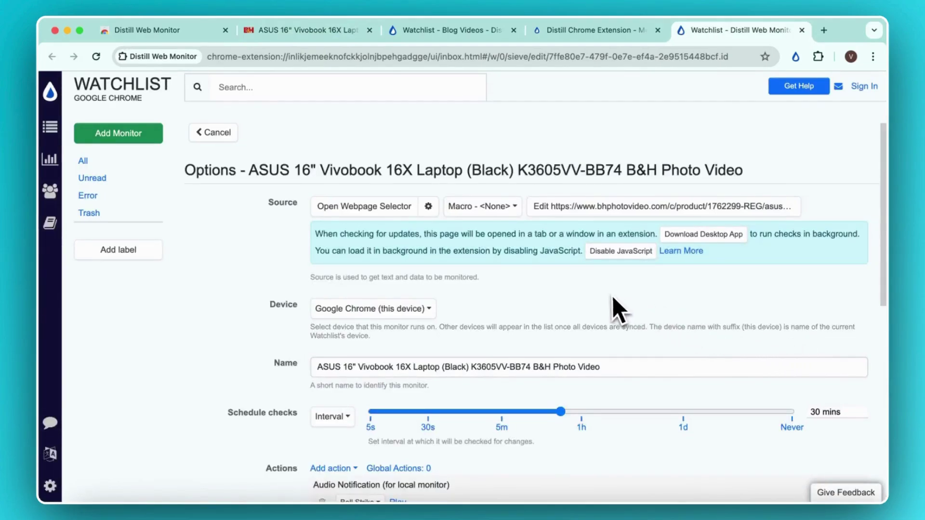
Move the Schedule checks slider from 30 mins to 1h.
scroll(613, 299, down, 1)
scroll(611, 296, down, 1)
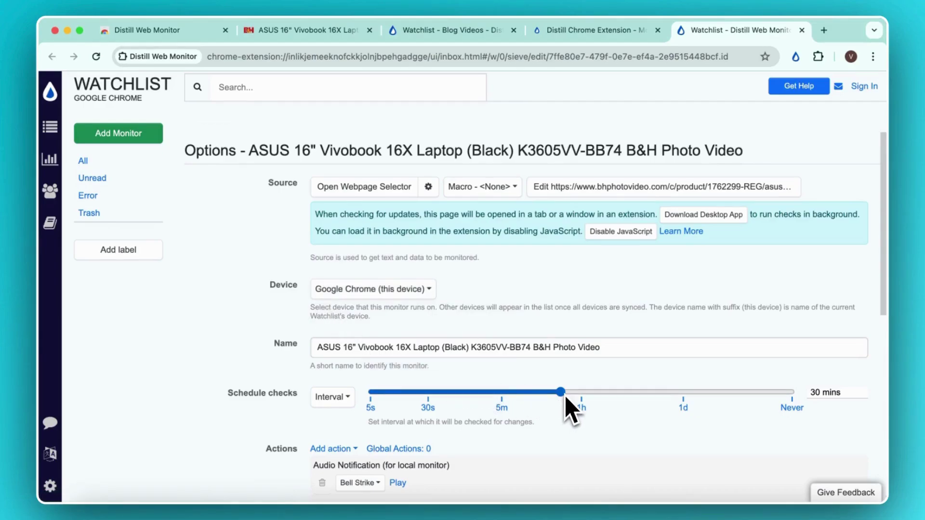
drag(565, 396, 580, 395)
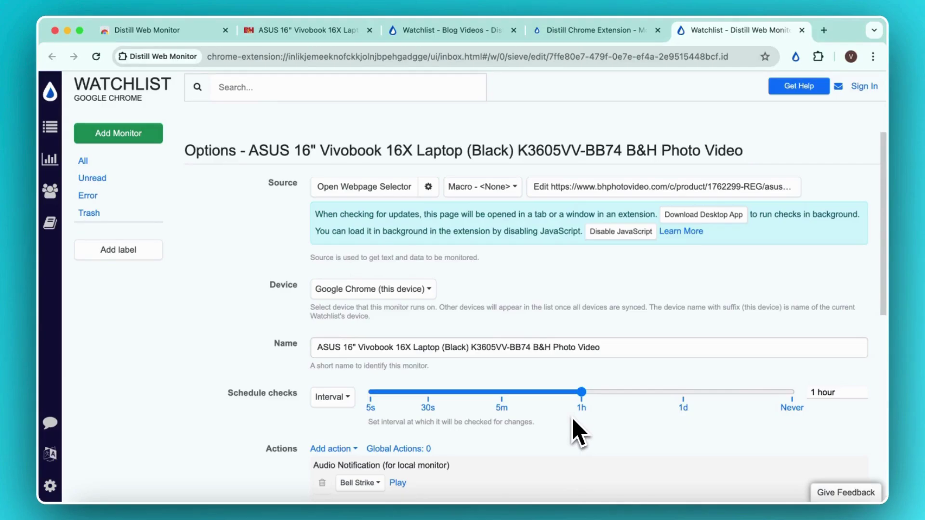
scroll(578, 433, down, 1)
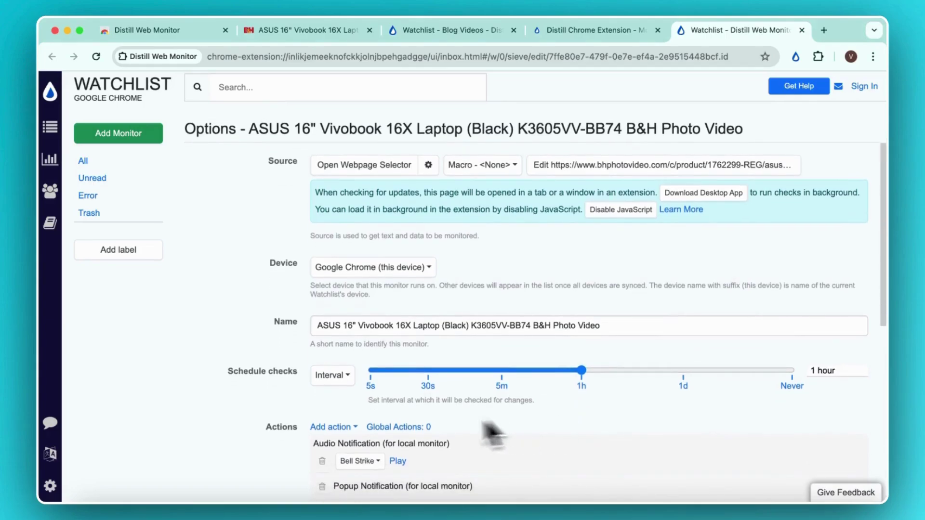
click(341, 428)
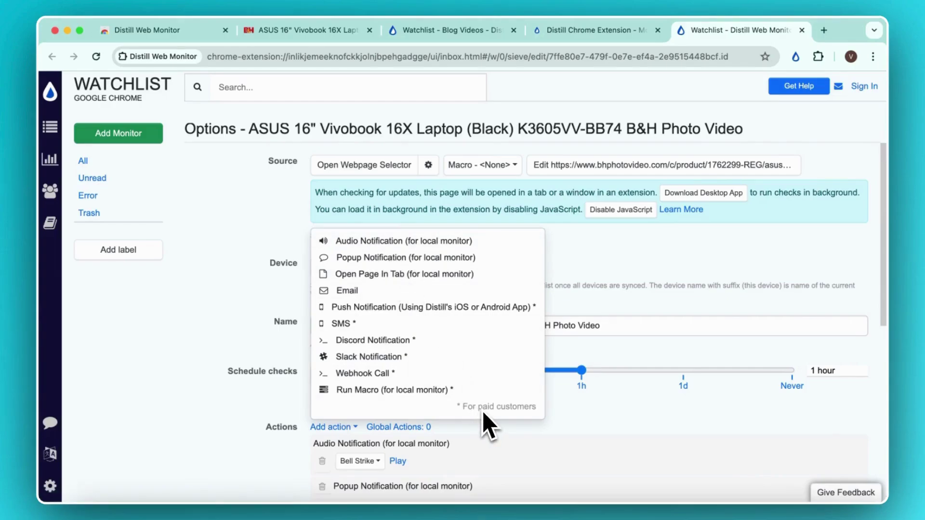
click(575, 427)
scroll(575, 425, down, 5)
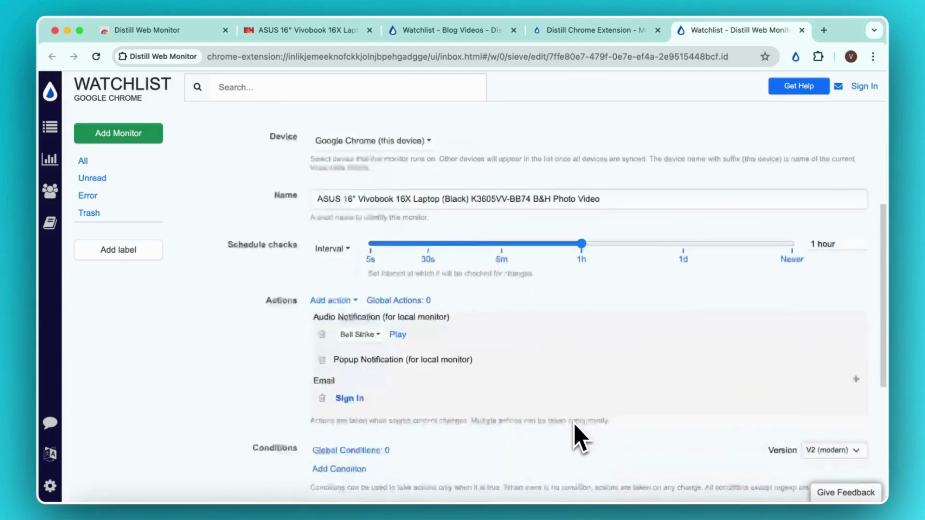
scroll(575, 426, down, 3)
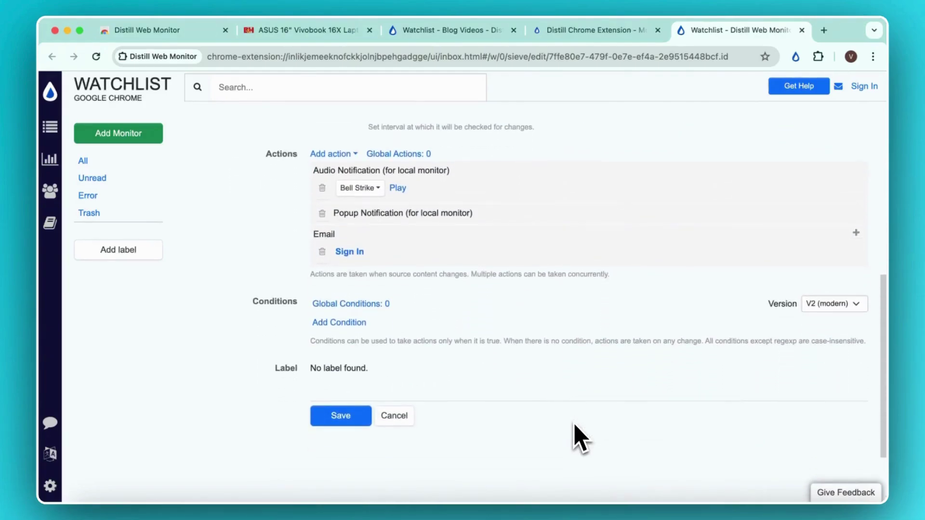
Add a Text condition 'has number less than (<)' 900, then save the monitor.
click(354, 321)
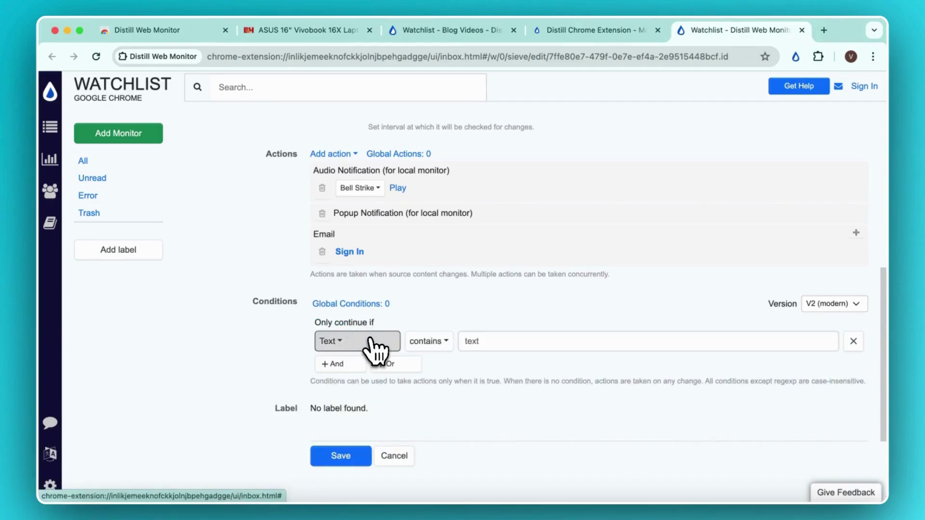
click(371, 345)
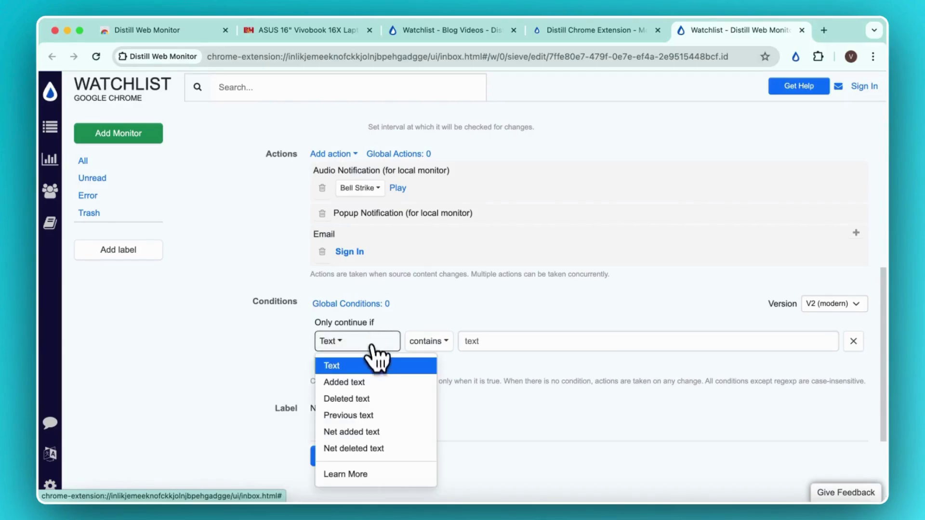
click(375, 366)
click(430, 341)
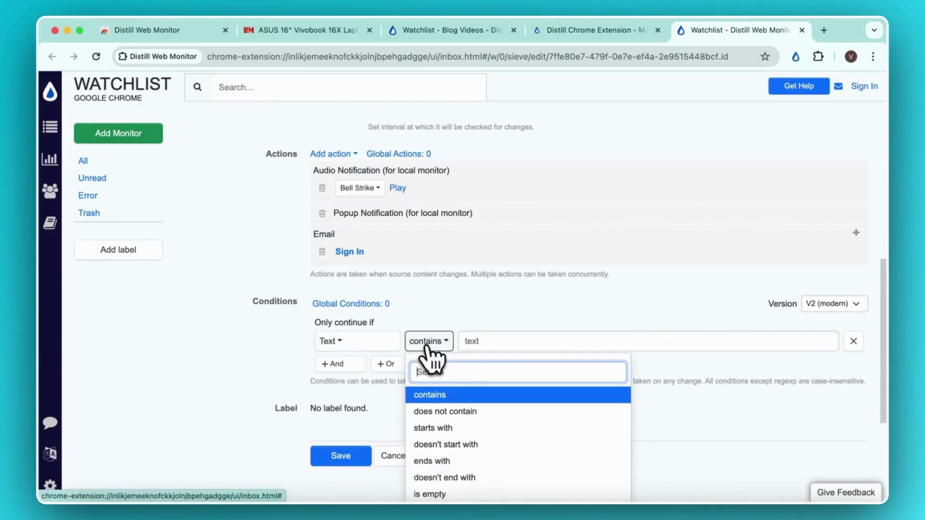
scroll(504, 458, down, 3)
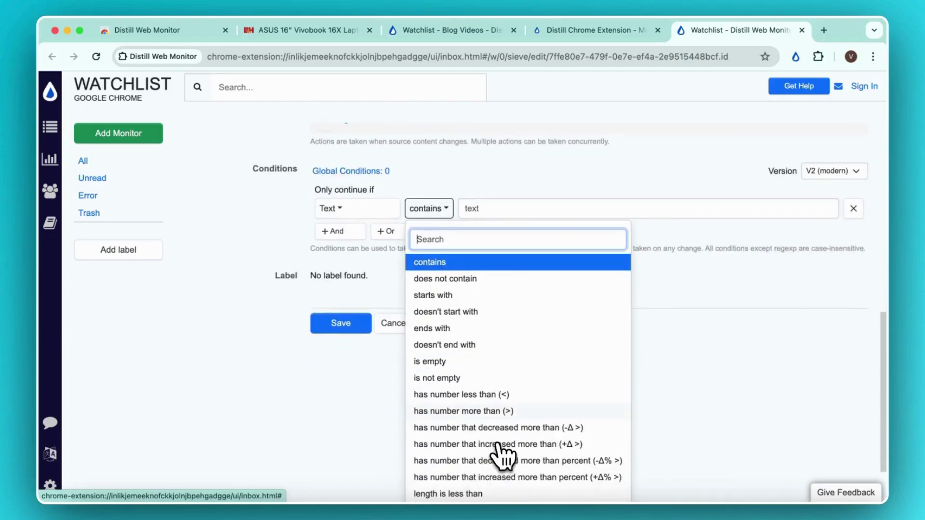
click(496, 395)
click(536, 208)
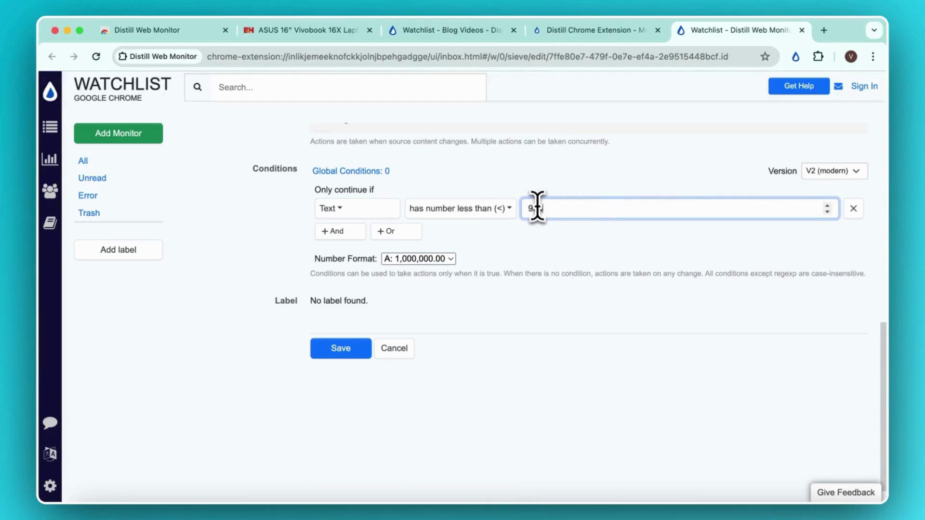
text(00)
click(345, 353)
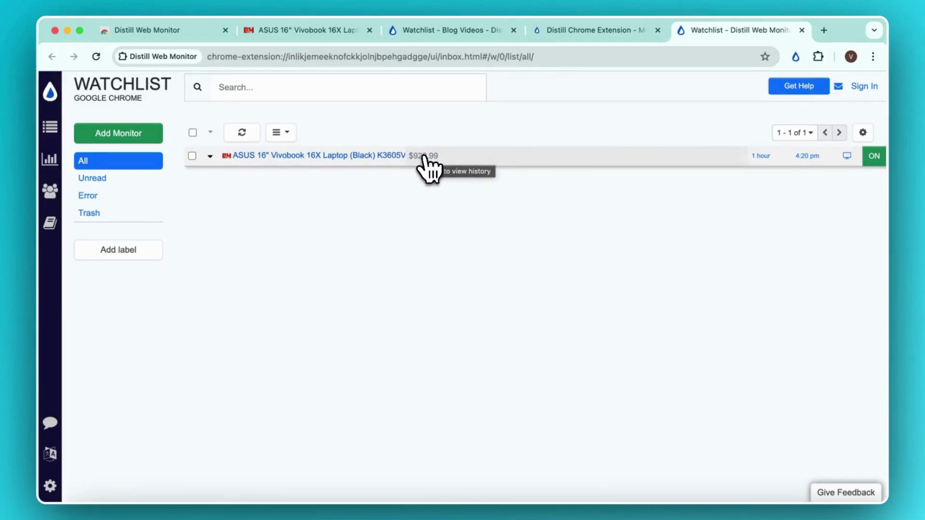
Switch to the Watchlist - Blog Videos tab showing the six cloud monitors.
click(453, 30)
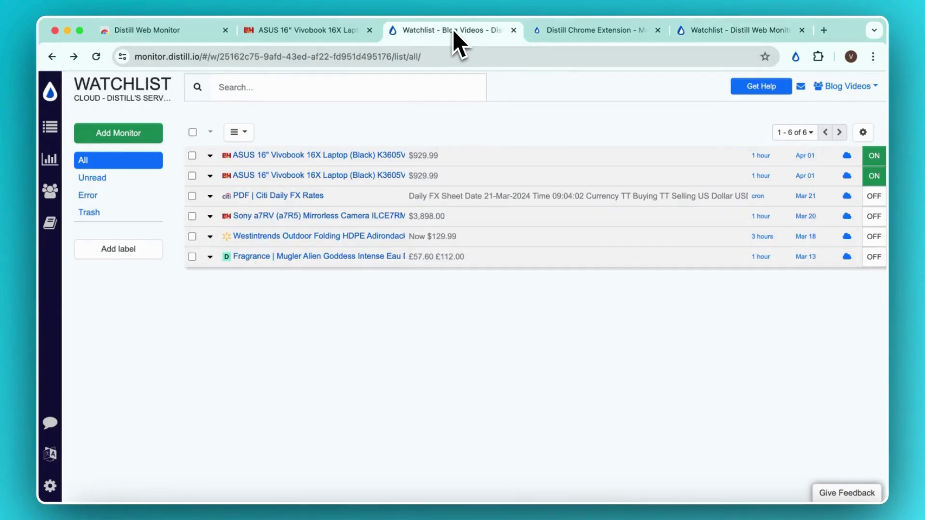
Expand the second ASUS monitor's history and open the diff of $1,399.00 versus $929.99.
click(468, 178)
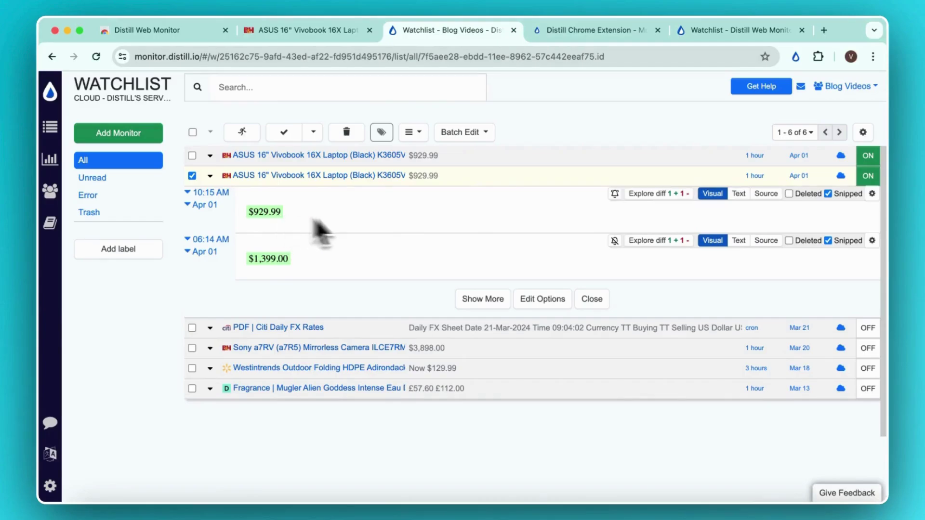
click(664, 198)
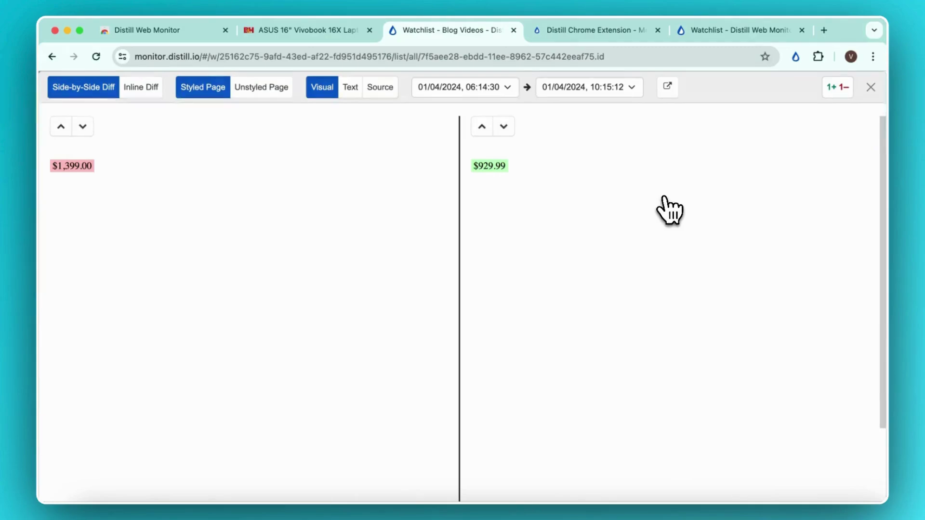